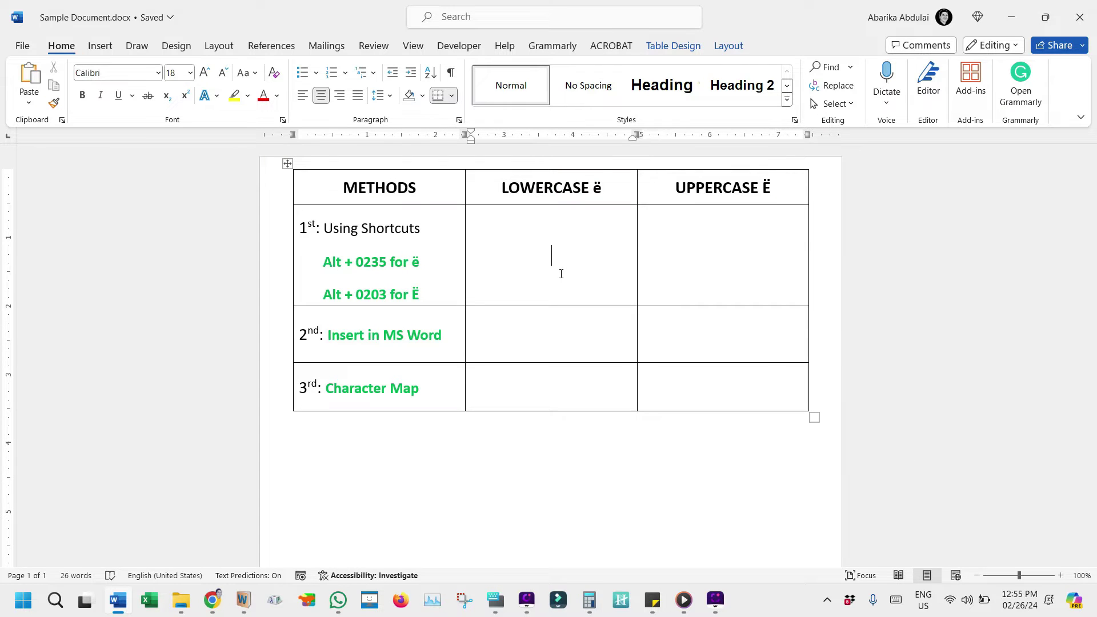
Step: Put the cursor in the Using Shortcuts lowercase cell and open the On-Screen Keyboard with Win+Ctrl+O
left_click(561, 271)
left_click(561, 271)
key("ctrl+super+o")
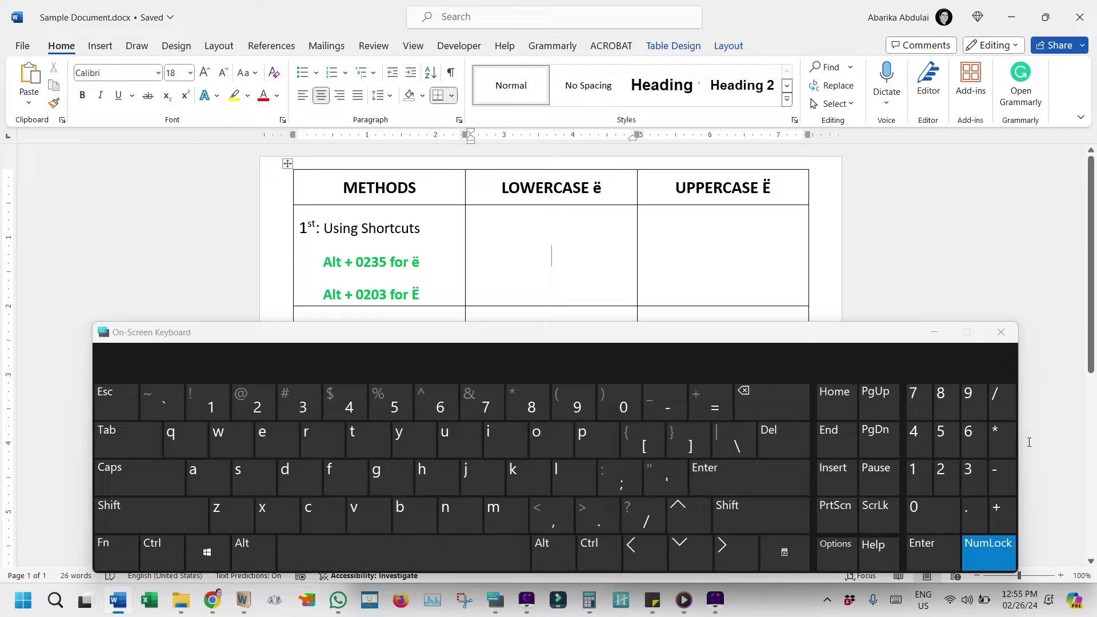
Step: Insert ë with Alt+0235 on the on-screen keypad
key("alt")
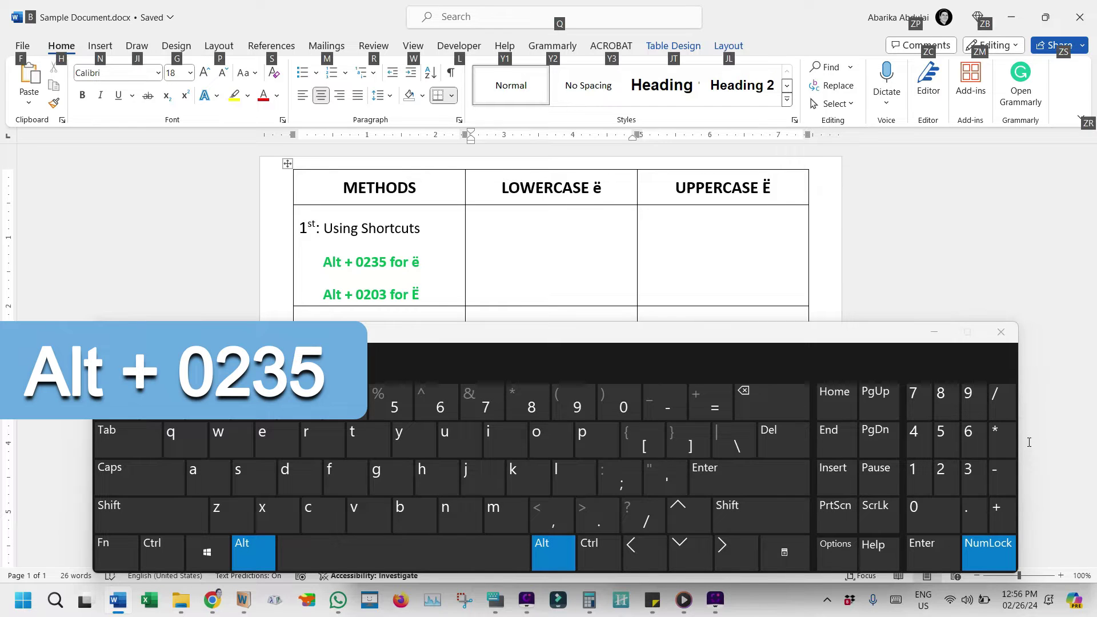
left_click(942, 508)
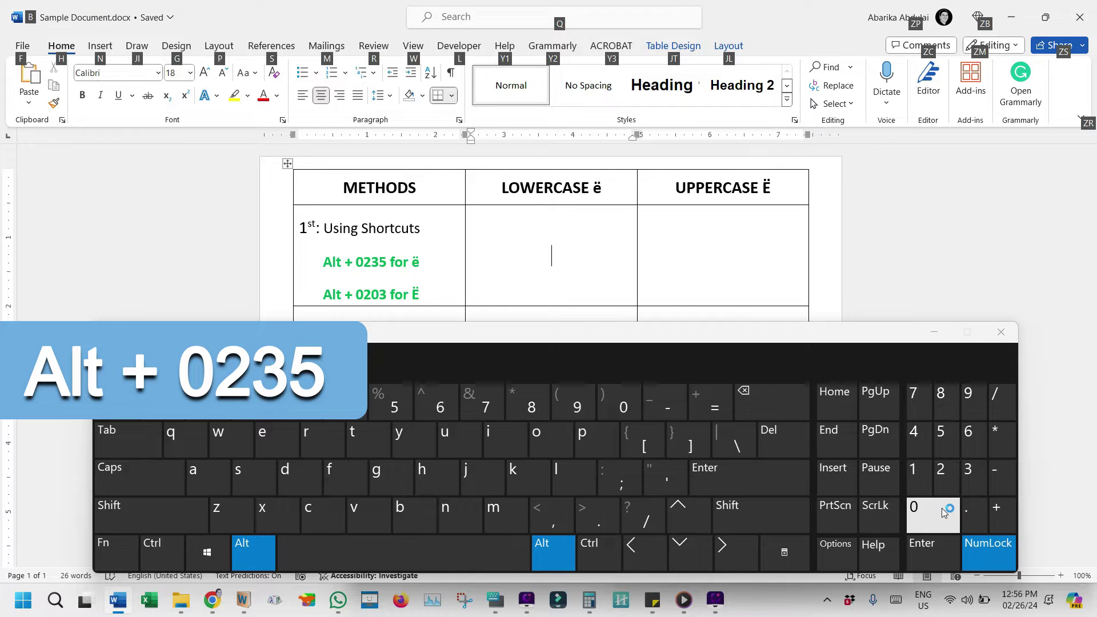
left_click(943, 491)
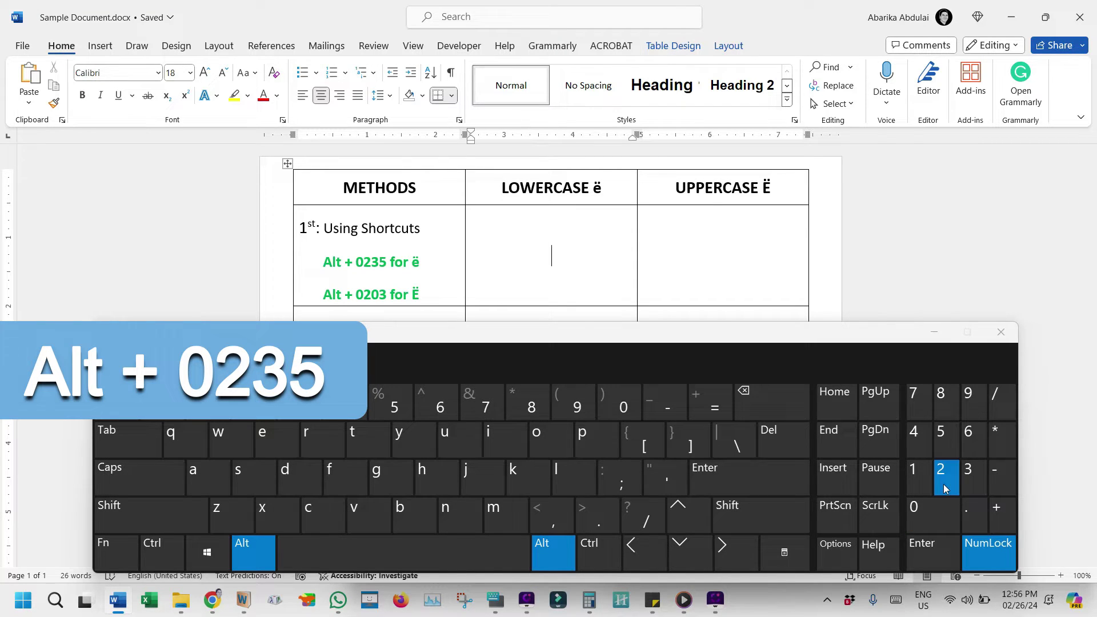
left_click(974, 486)
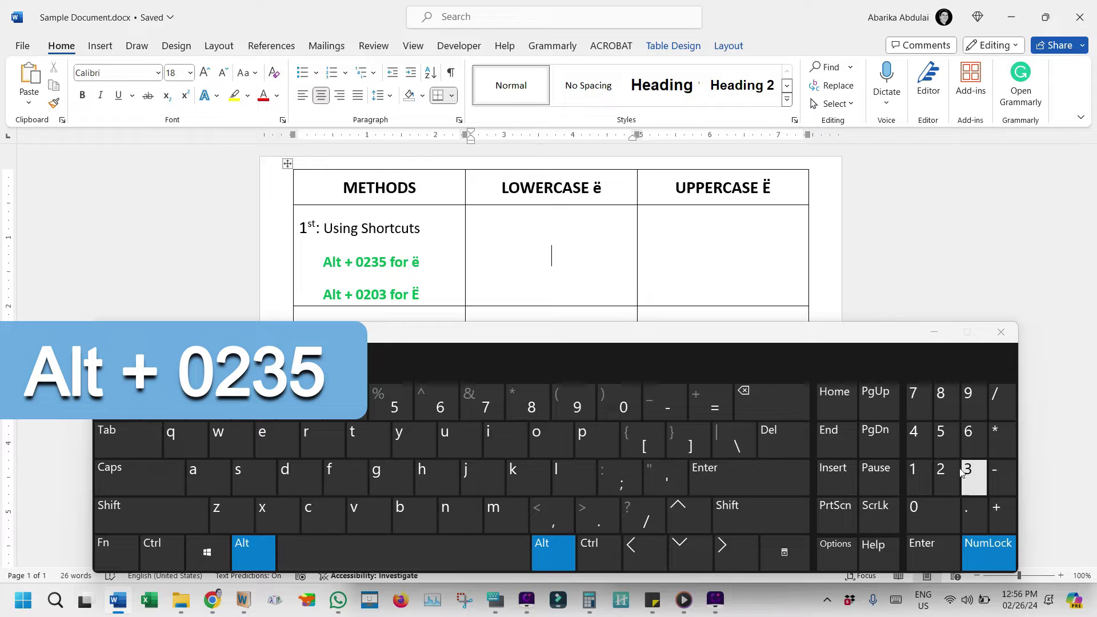
left_click(951, 445)
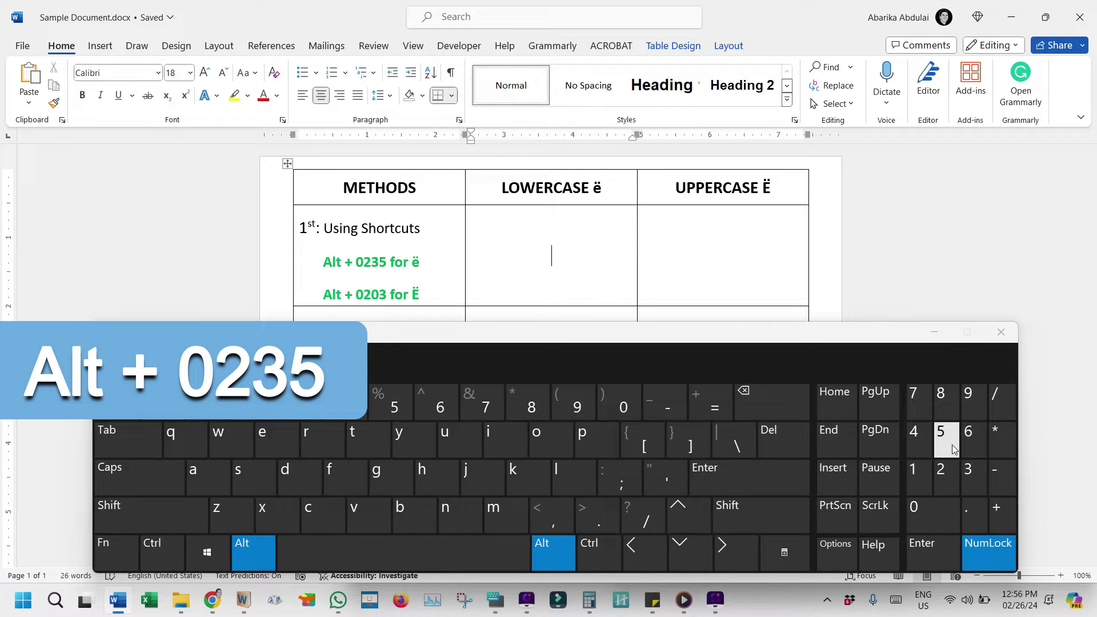
type("ë")
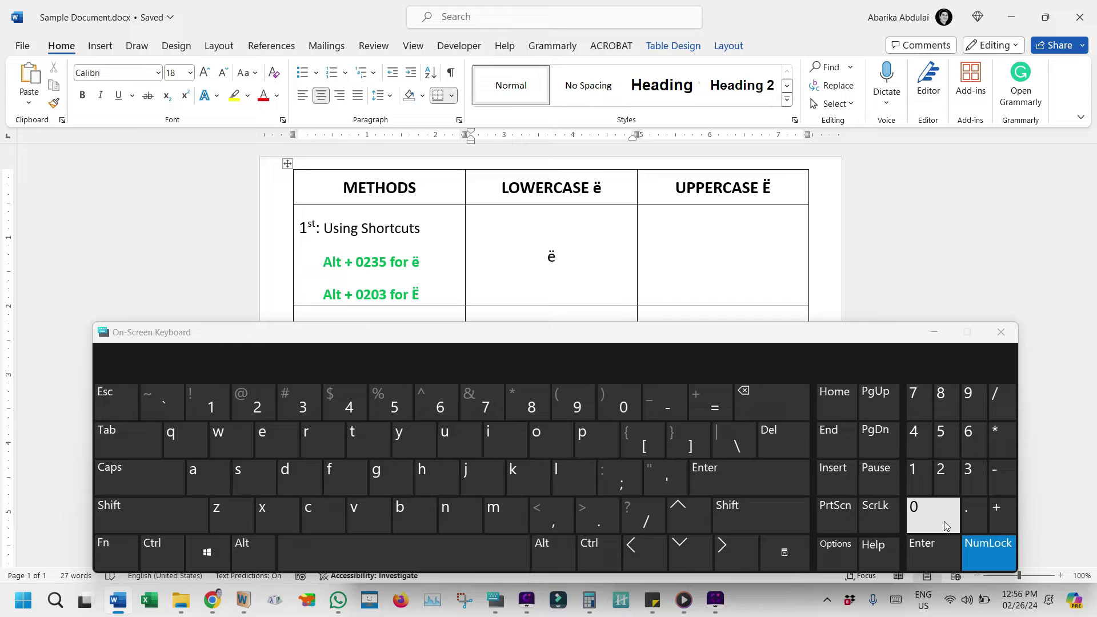
Step: Insert a second ë with Alt+0235
key("alt")
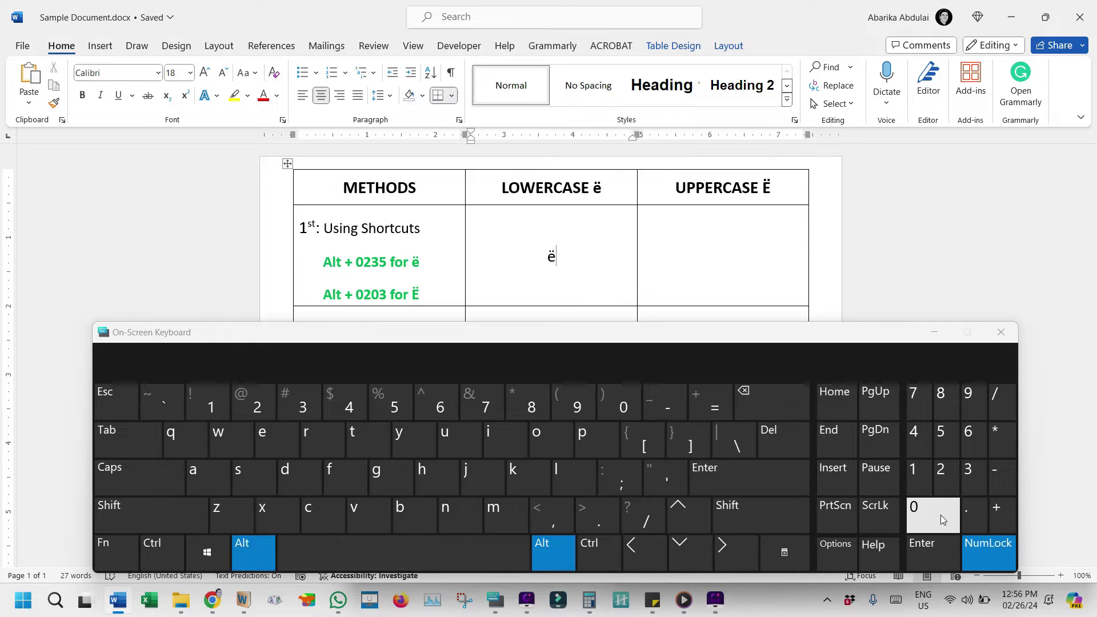
left_click(940, 515)
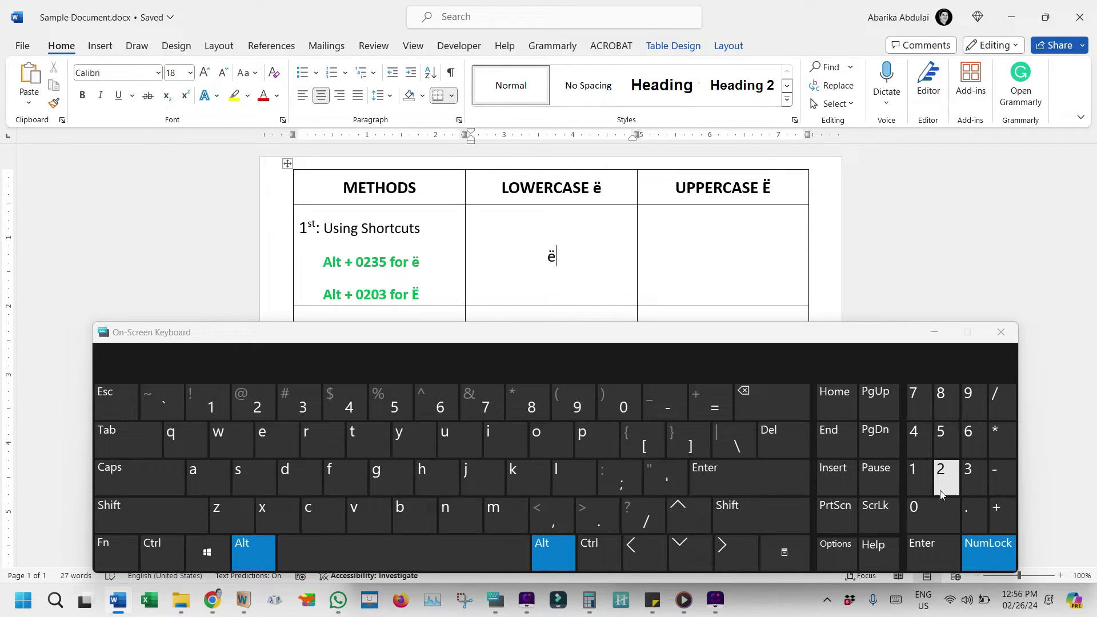
left_click(942, 491)
left_click(967, 476)
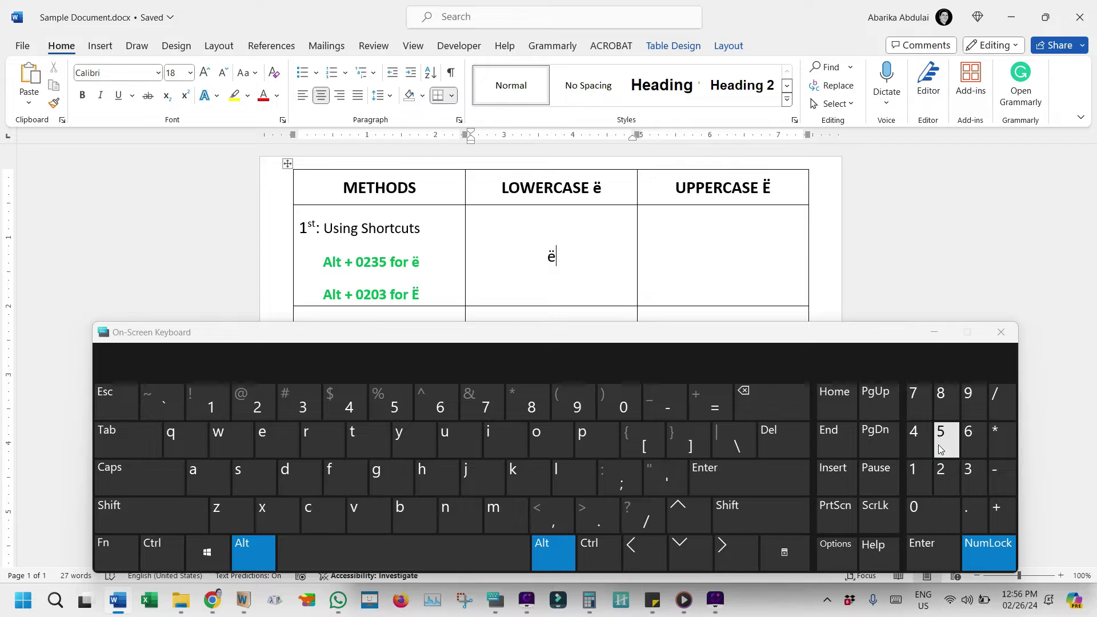
left_click(941, 449)
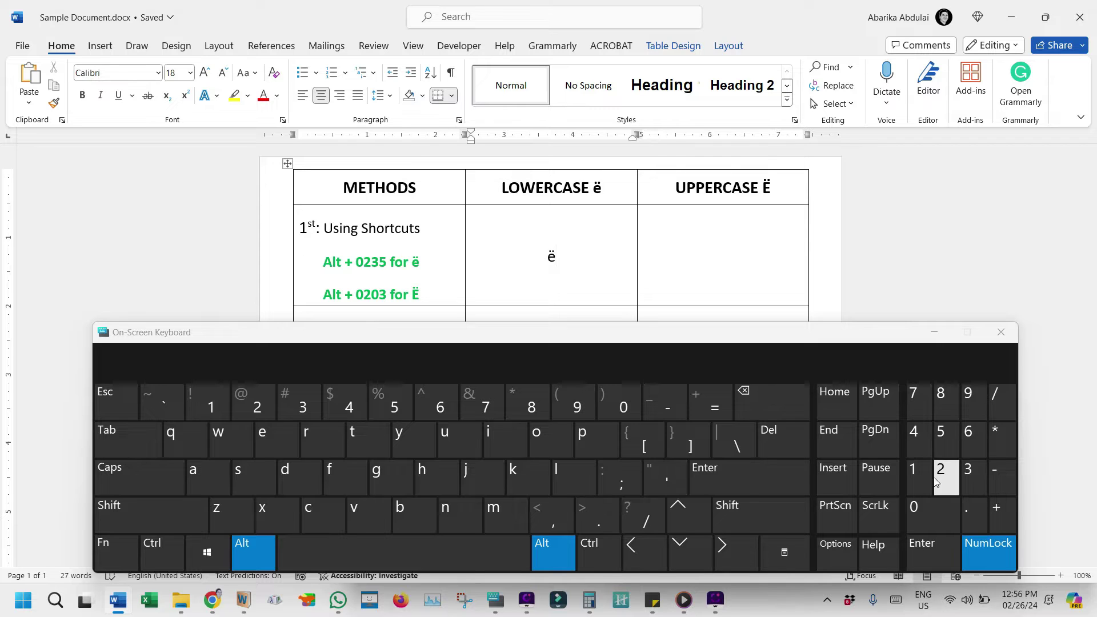
left_click(782, 481)
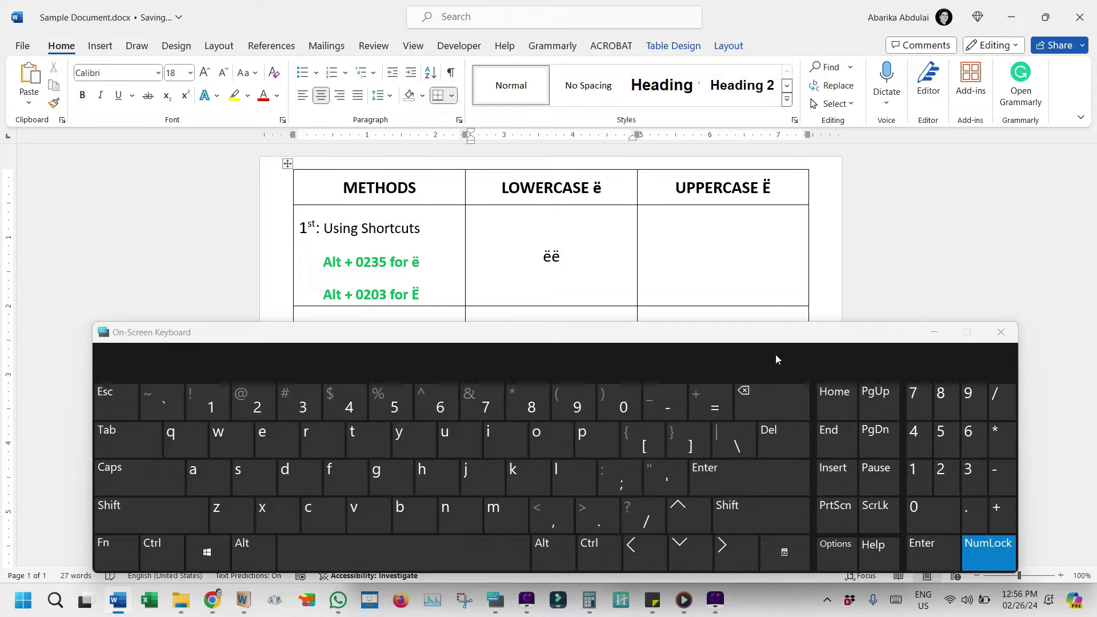
Step: Enter Ë with Alt+0203 in the Using Shortcuts row's UPPERCASE cell
left_click(760, 273)
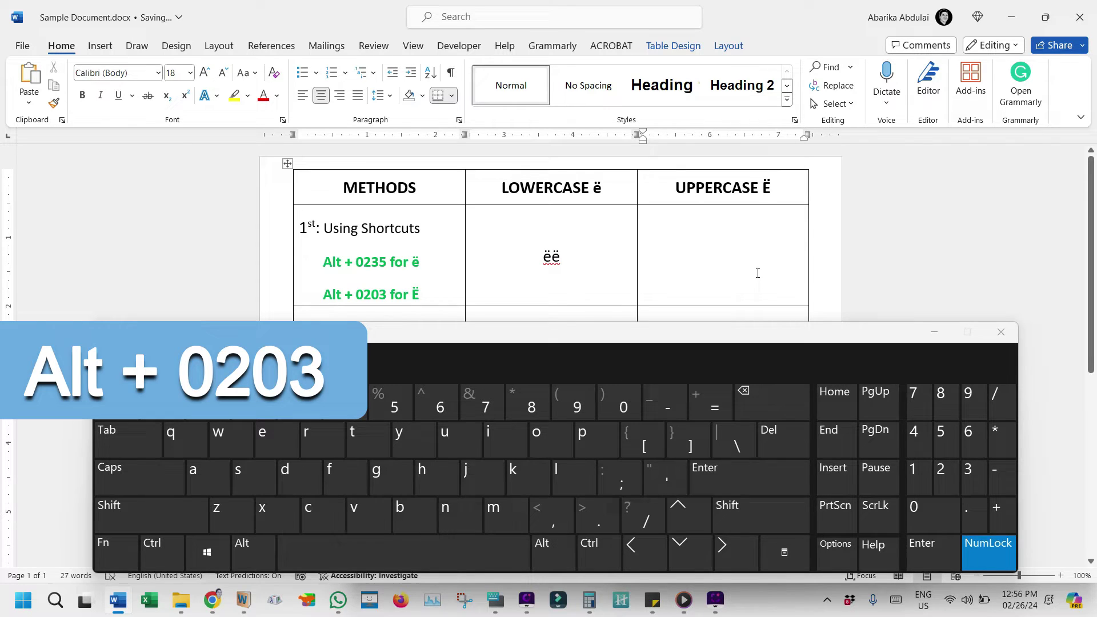
key("alt")
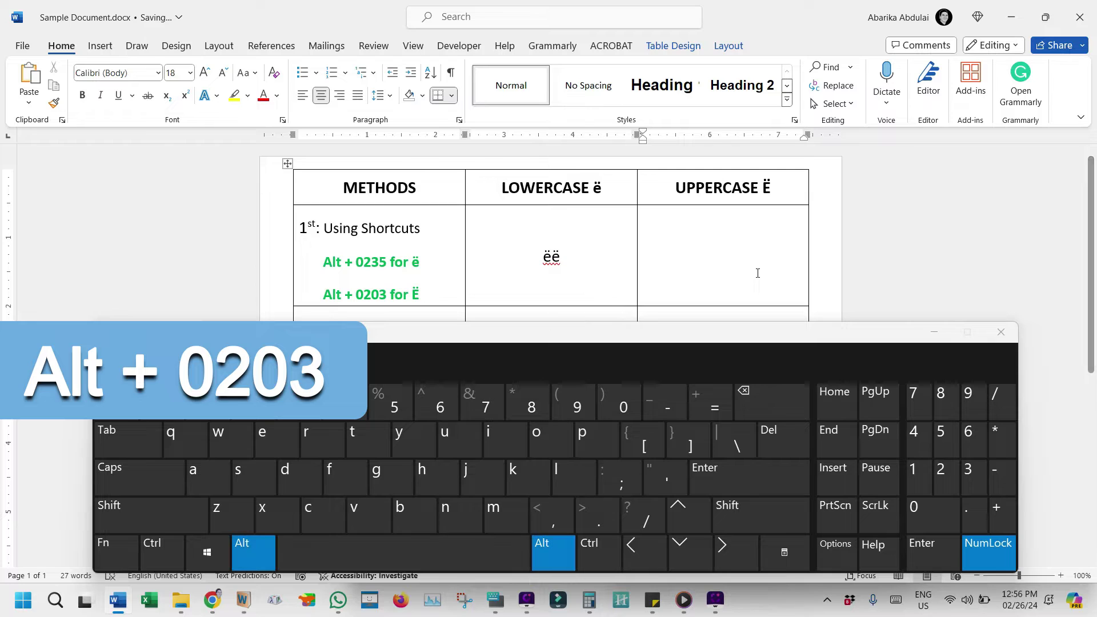
left_click(936, 511)
left_click(937, 481)
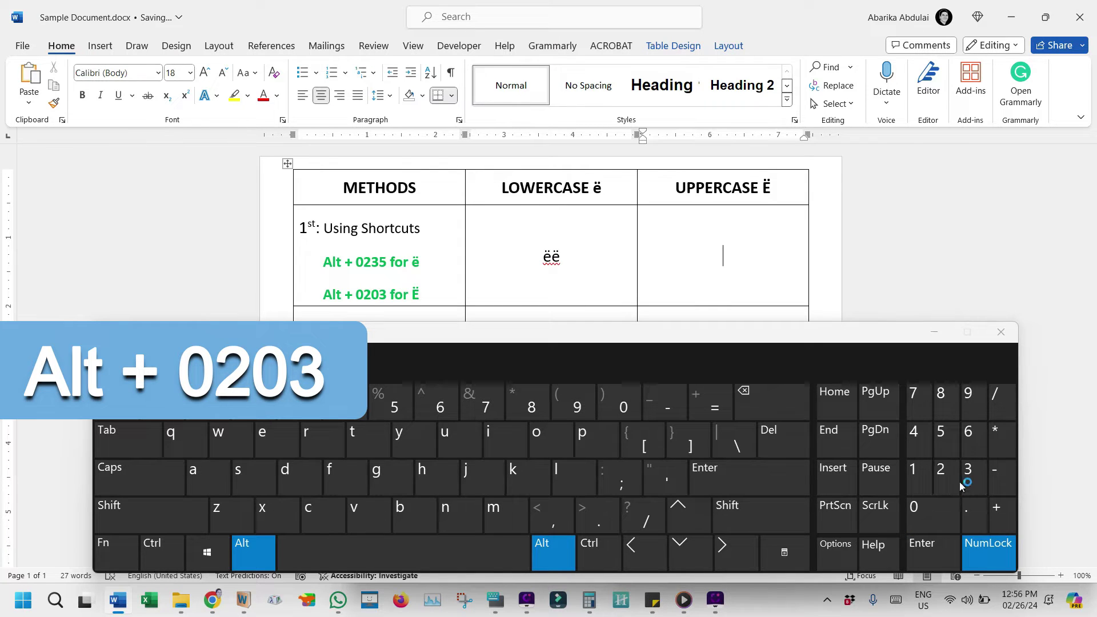
left_click(941, 509)
left_click(966, 482)
key("alt")
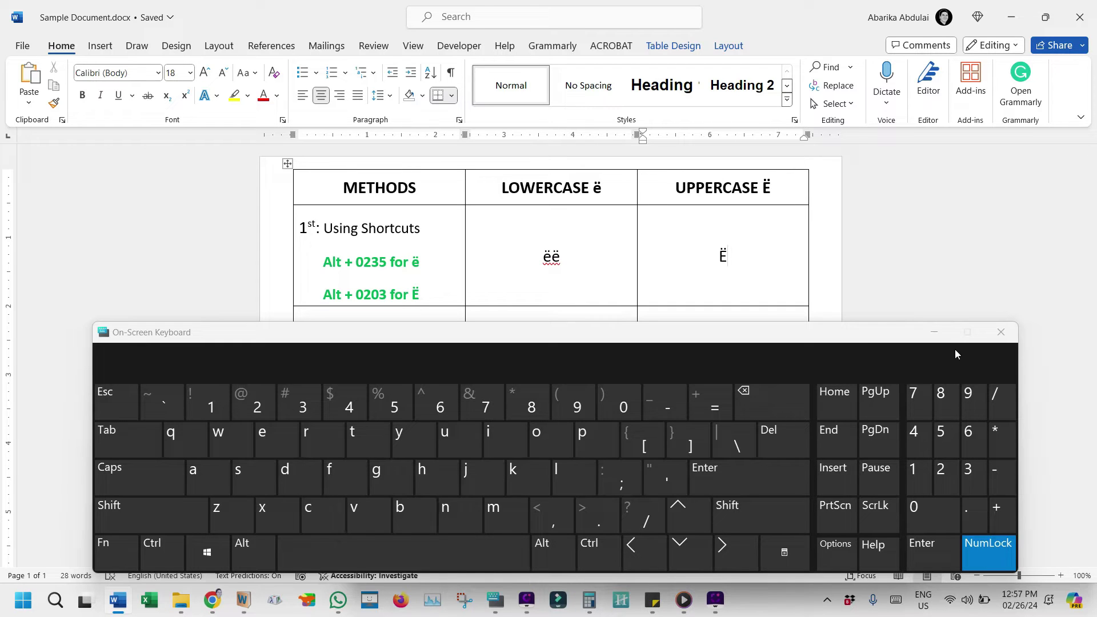
Step: Minimize the On-Screen Keyboard and put the cursor in the Insert in MS Word lowercase cell
left_click(937, 333)
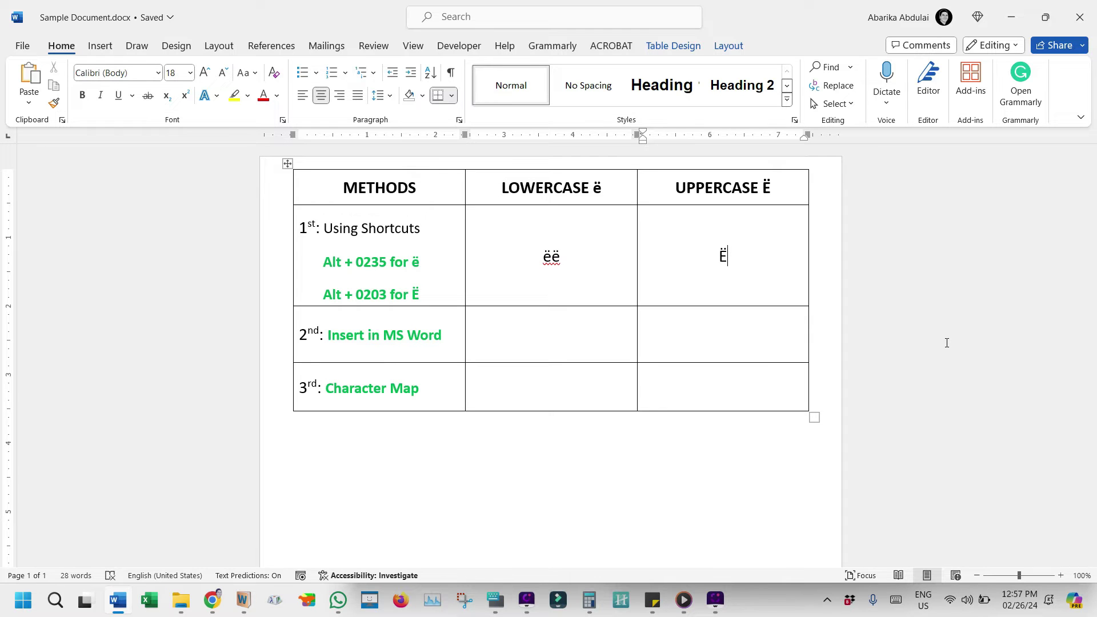
left_click(593, 335)
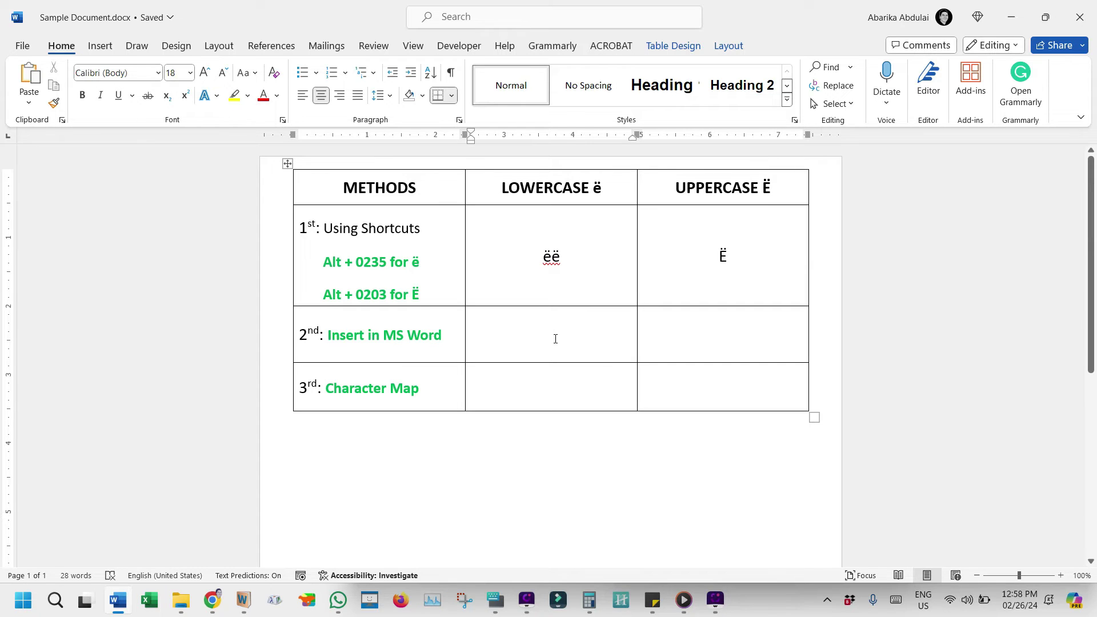
Step: Insert ë with character code 00eb from the Insert > Symbol dialog
left_click(114, 51)
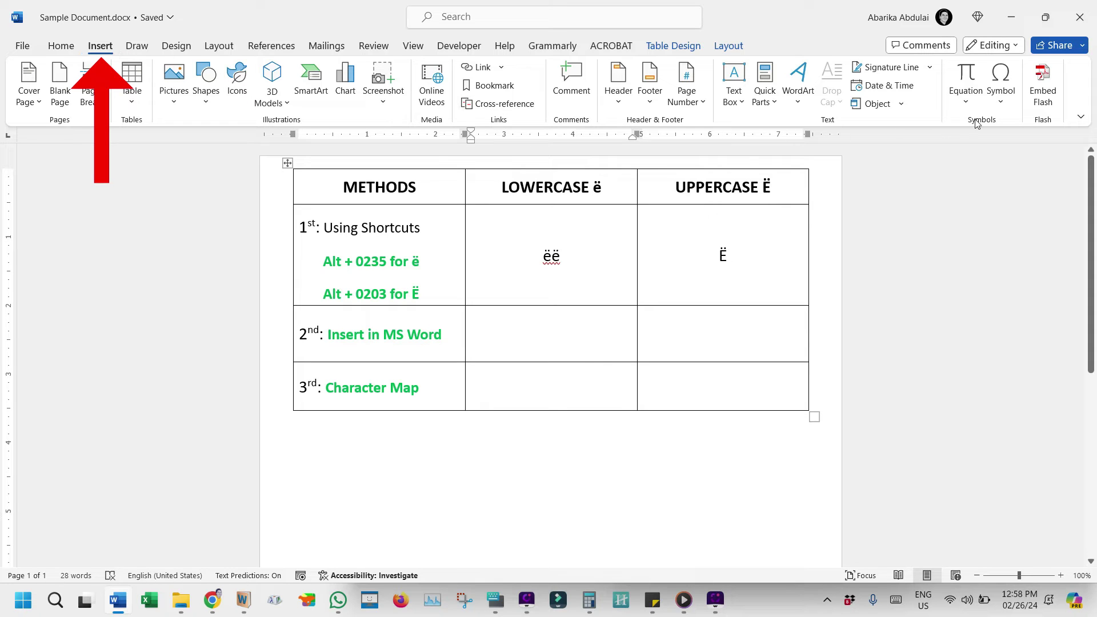
left_click(1002, 111)
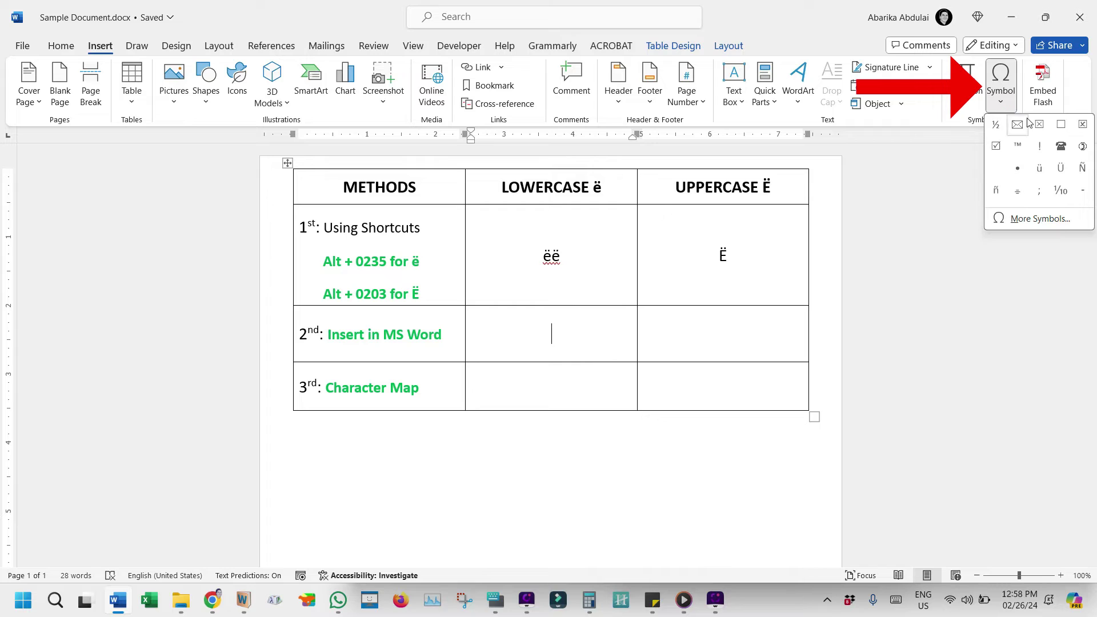
left_click(1038, 219)
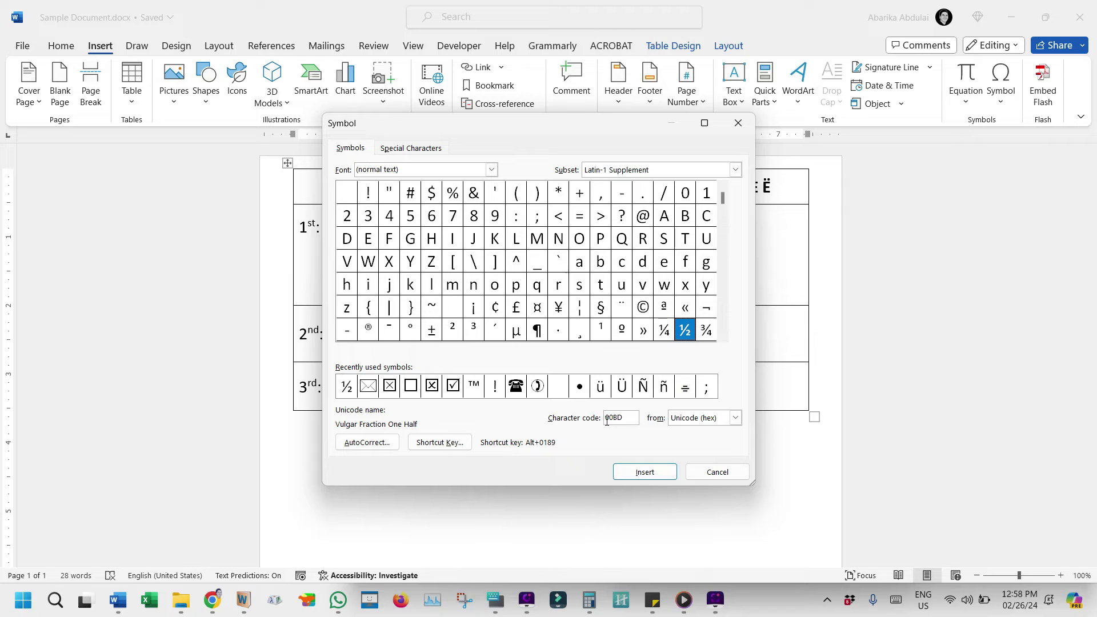
double_click(617, 420)
type("00eb")
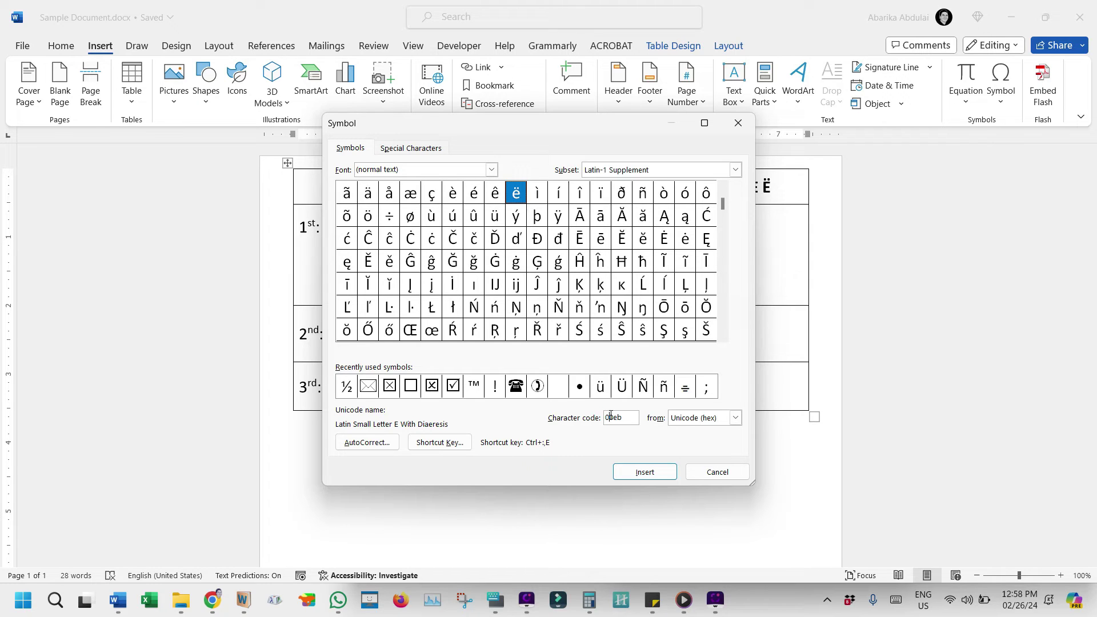
double_click(614, 417)
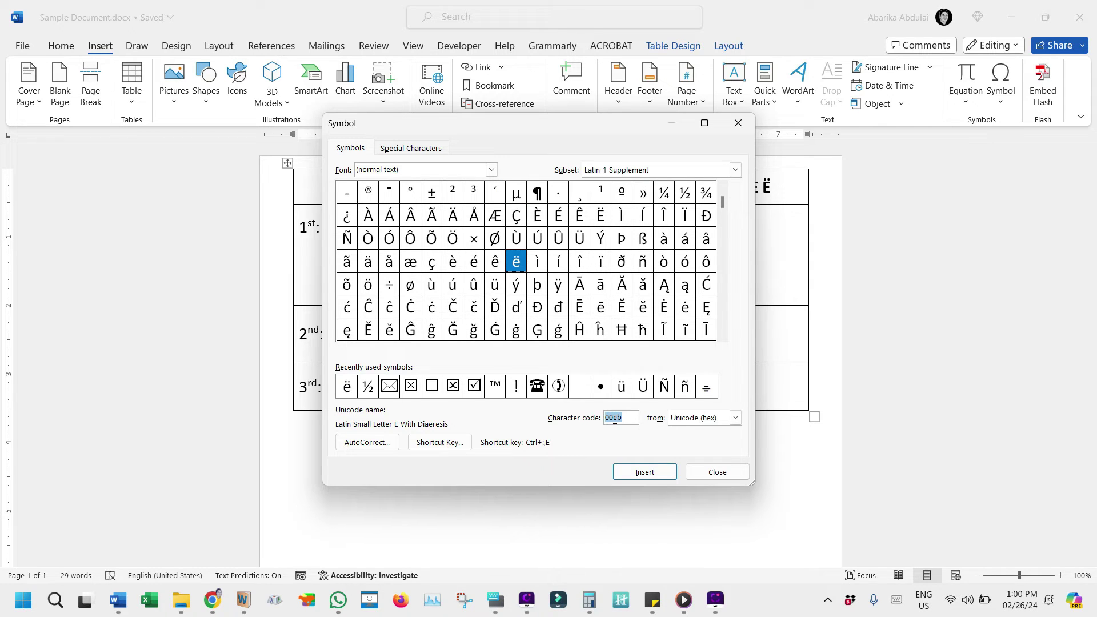
Step: Insert Ë with character code 00cb and close the Symbol dialog
type("00cb")
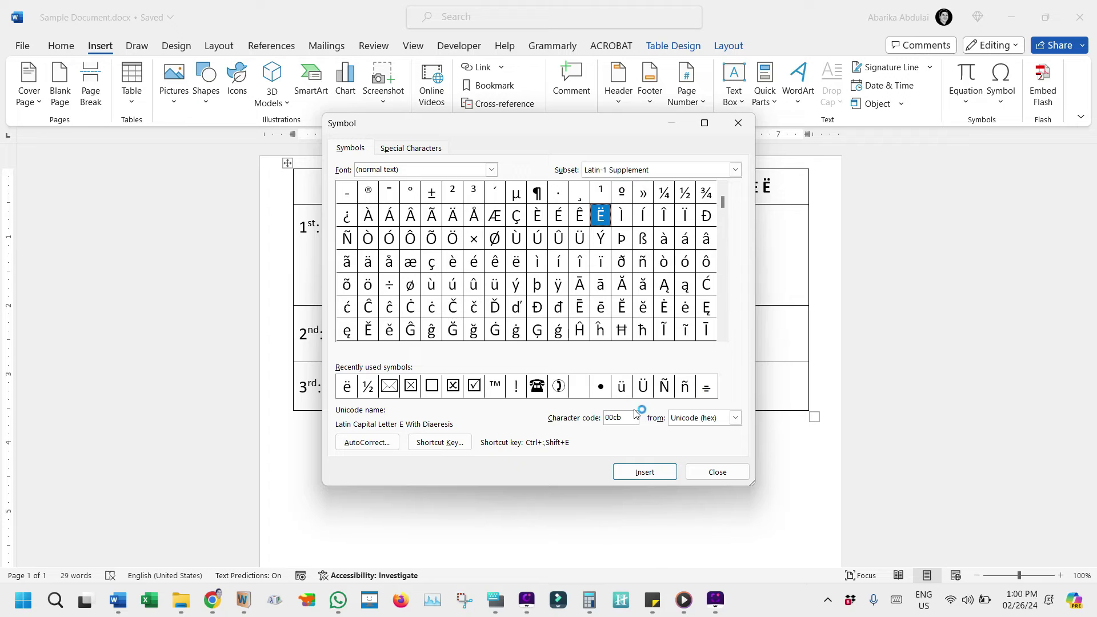
left_click(639, 474)
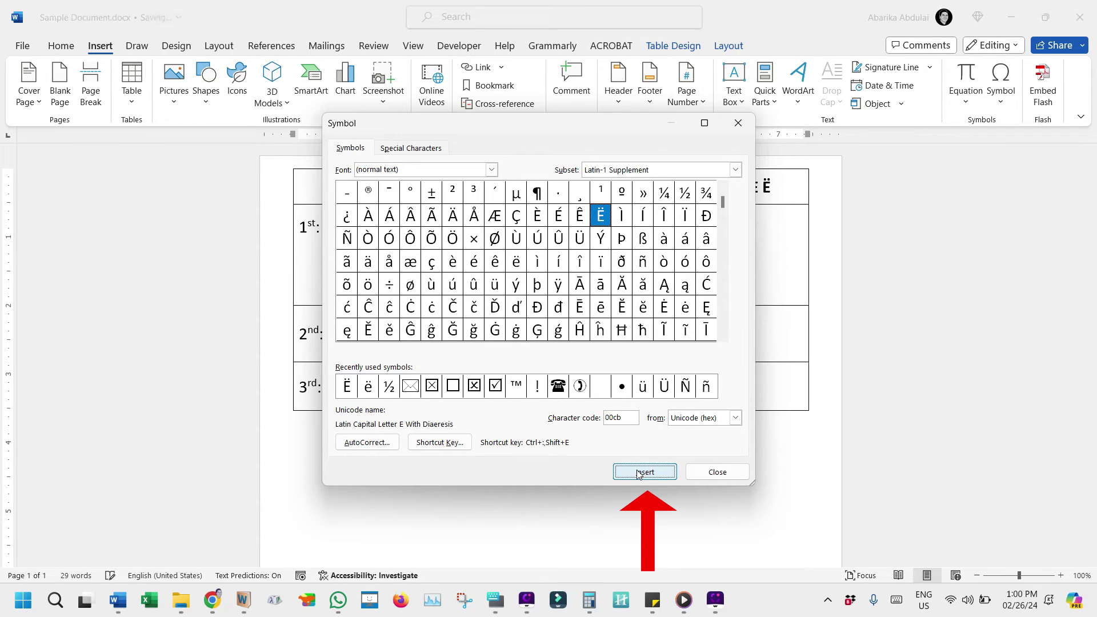
left_click(713, 471)
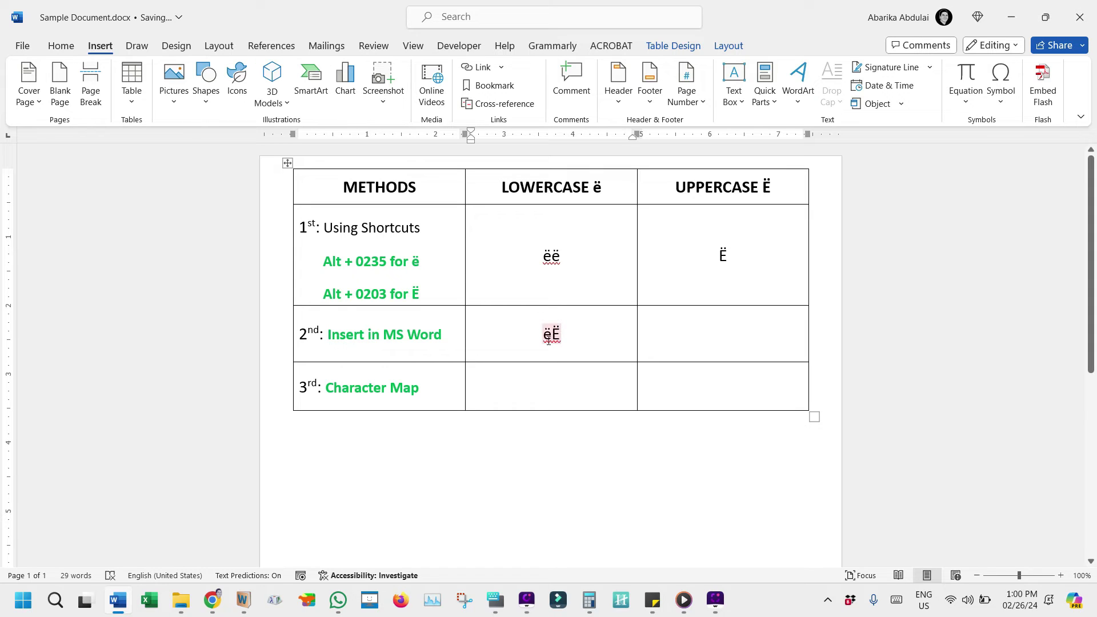
Step: Move the stray Ë from the lowercase cell into the Insert in MS Word UPPERCASE cell
key("shift+Left")
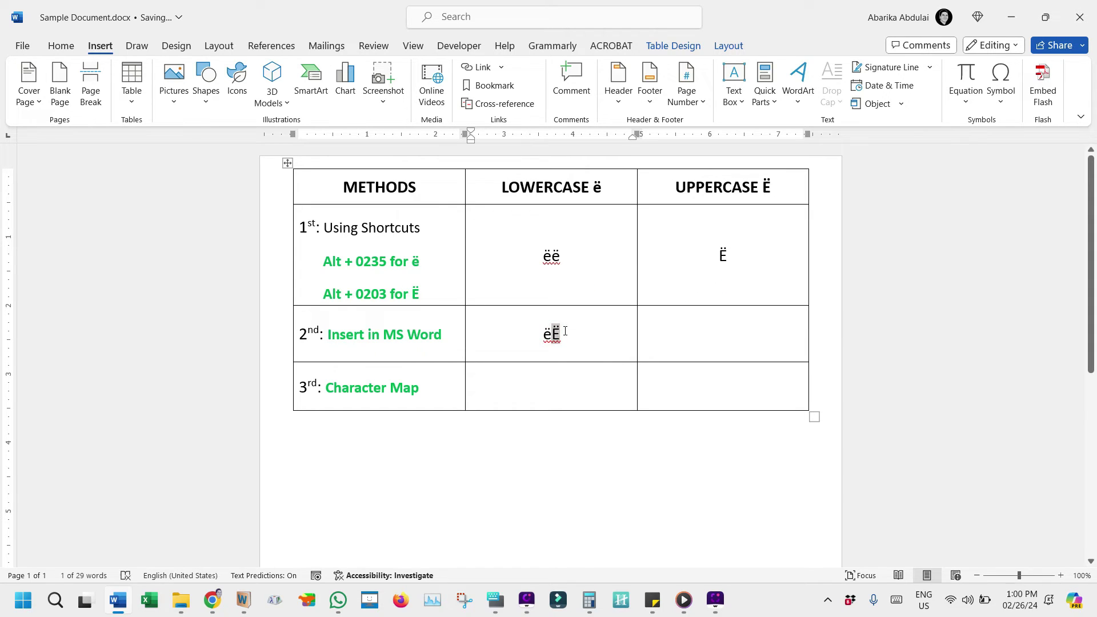
key("BackSpace")
left_click(699, 331)
type("Ë")
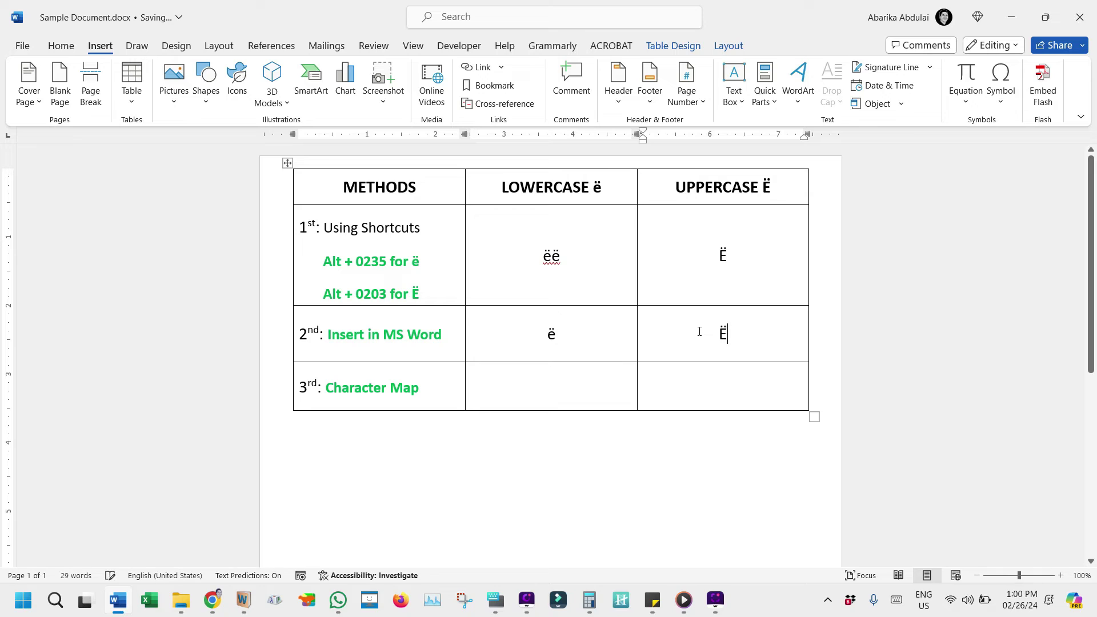
left_click(571, 382)
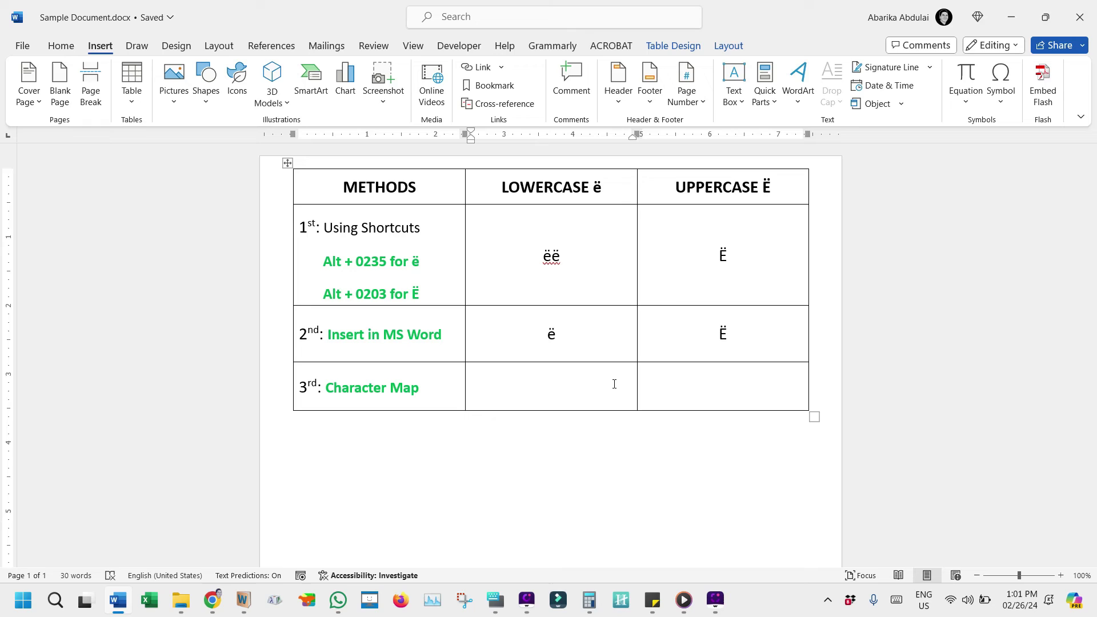
Step: Search the Start menu for 'character m' and launch Character Map
key("super")
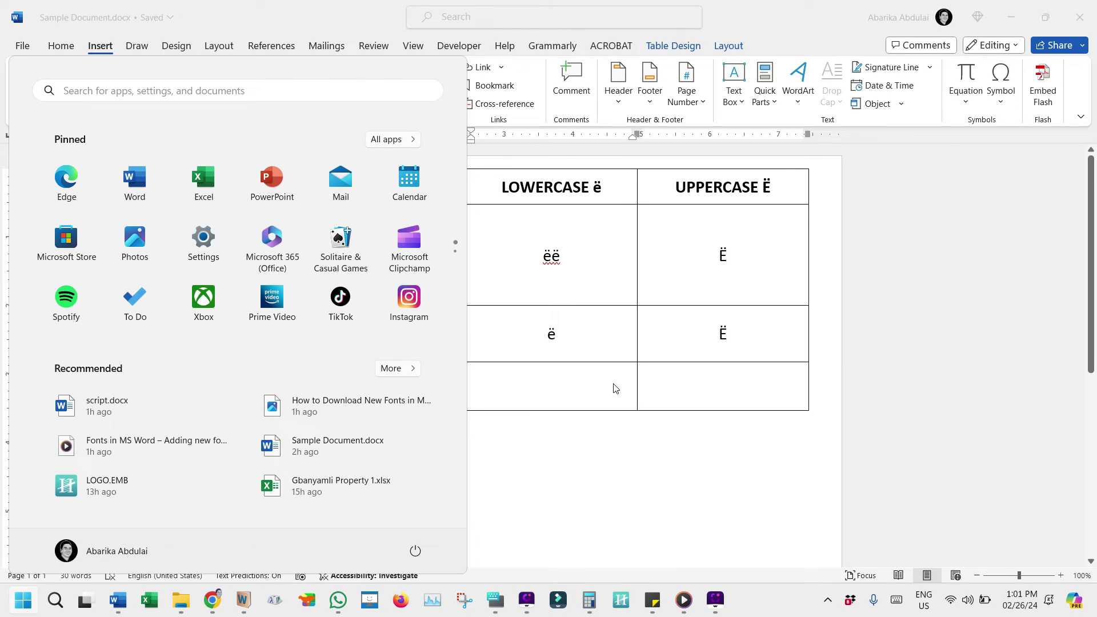
type("c")
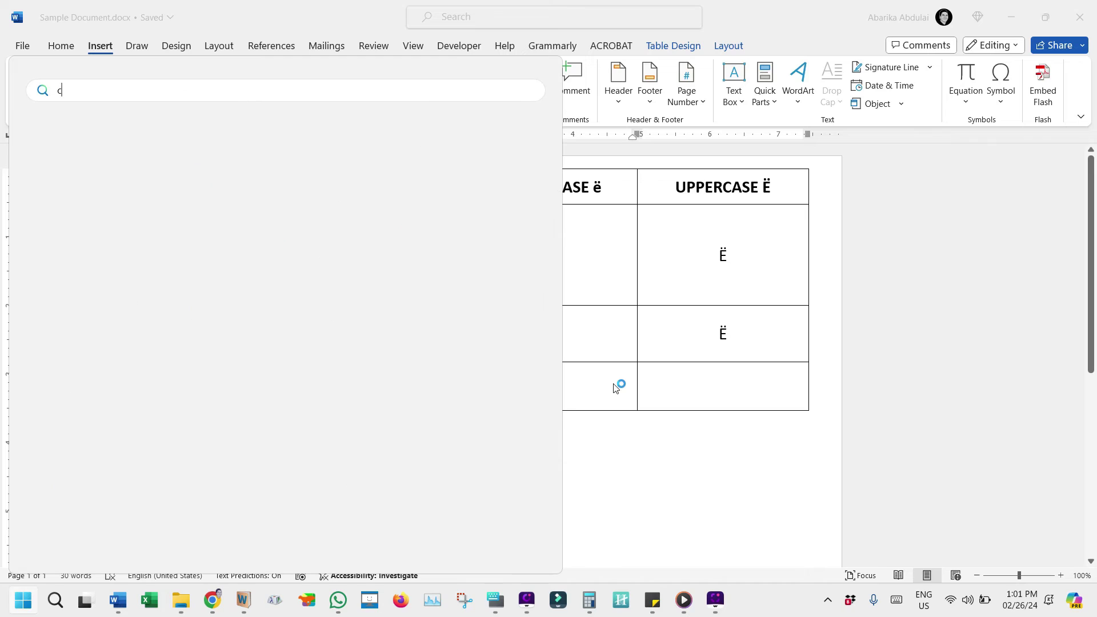
type("haracter m")
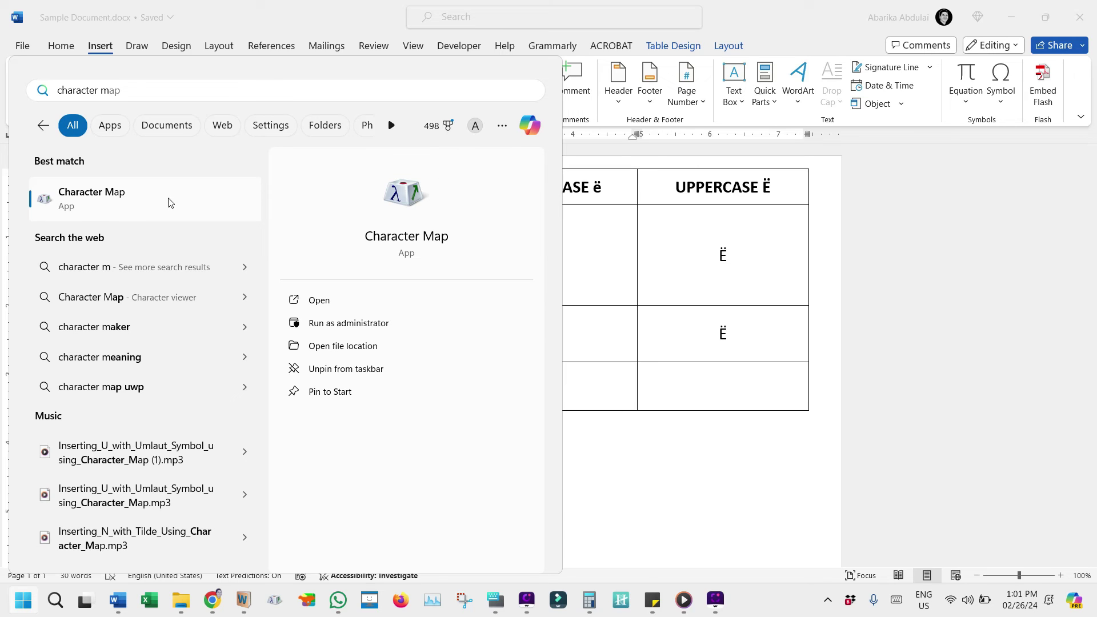
left_click(120, 207)
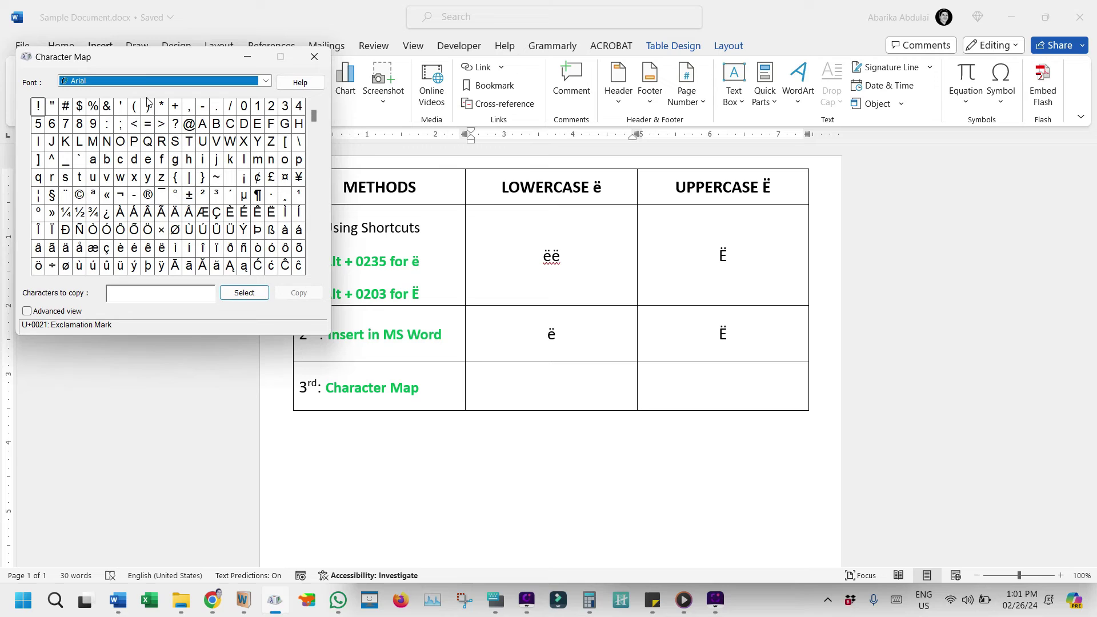
Step: Move Character Map beside the table, preview ë and Ë, and enable Advanced view
left_click_drag(136, 66, 267, 163)
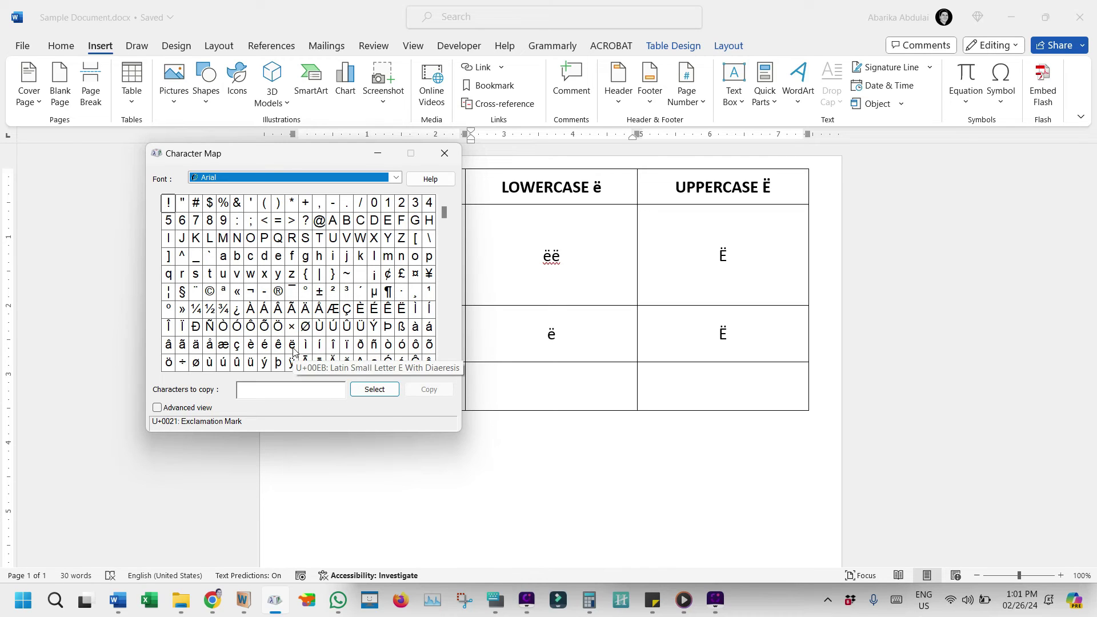
left_click_drag(293, 350, 401, 313)
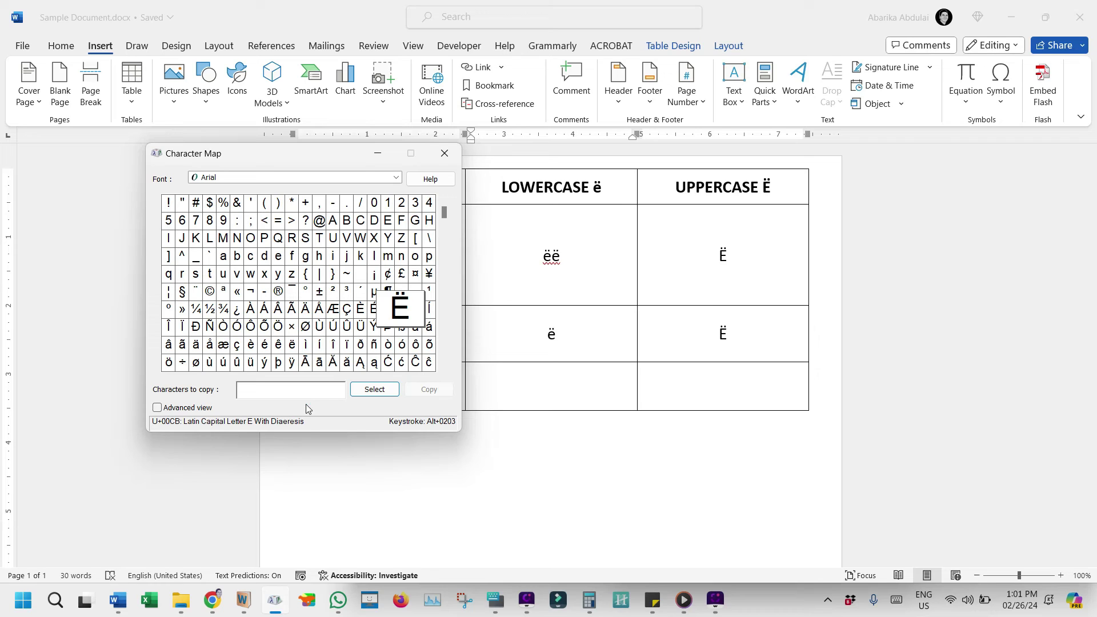
left_click(157, 408)
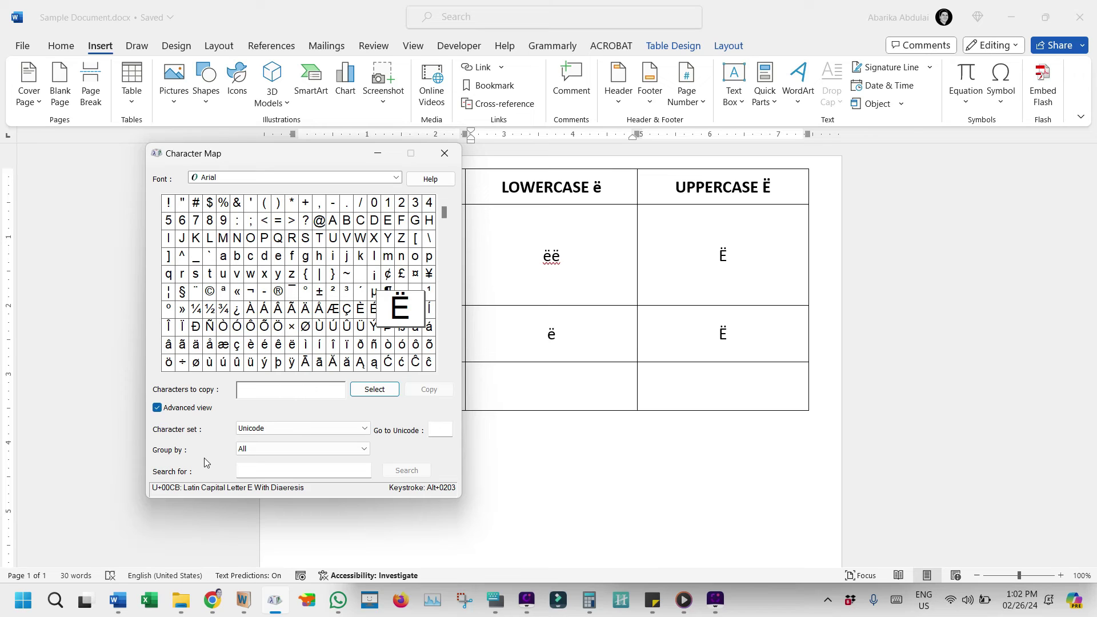
Step: Search for 'e with', add ë to Characters to copy, and copy it
left_click(269, 470)
type("e with")
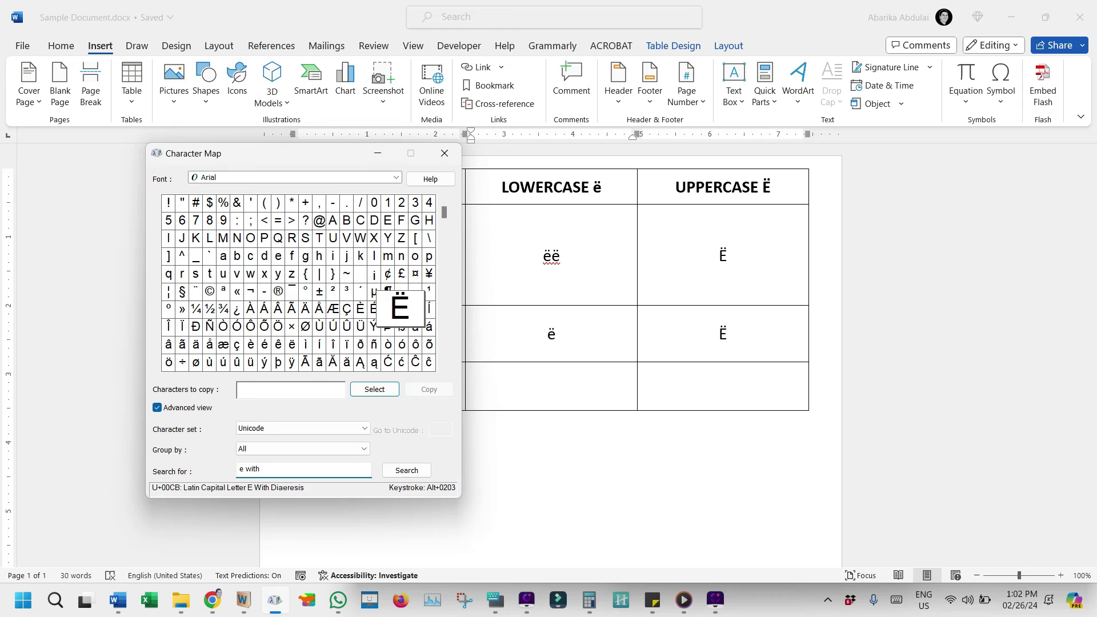
key("Return")
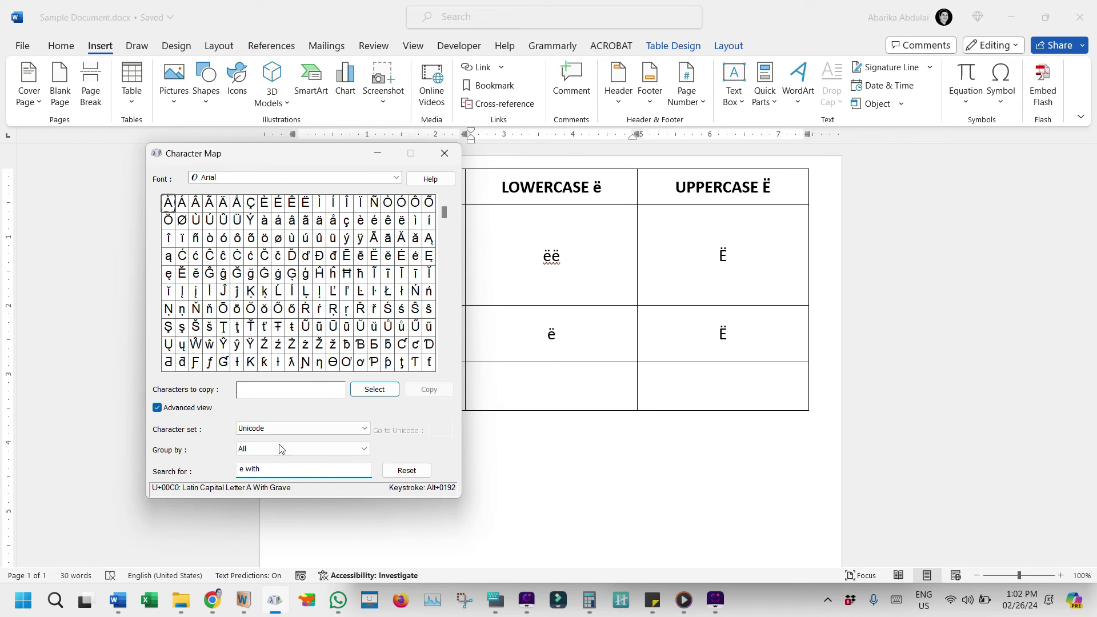
left_click(308, 203)
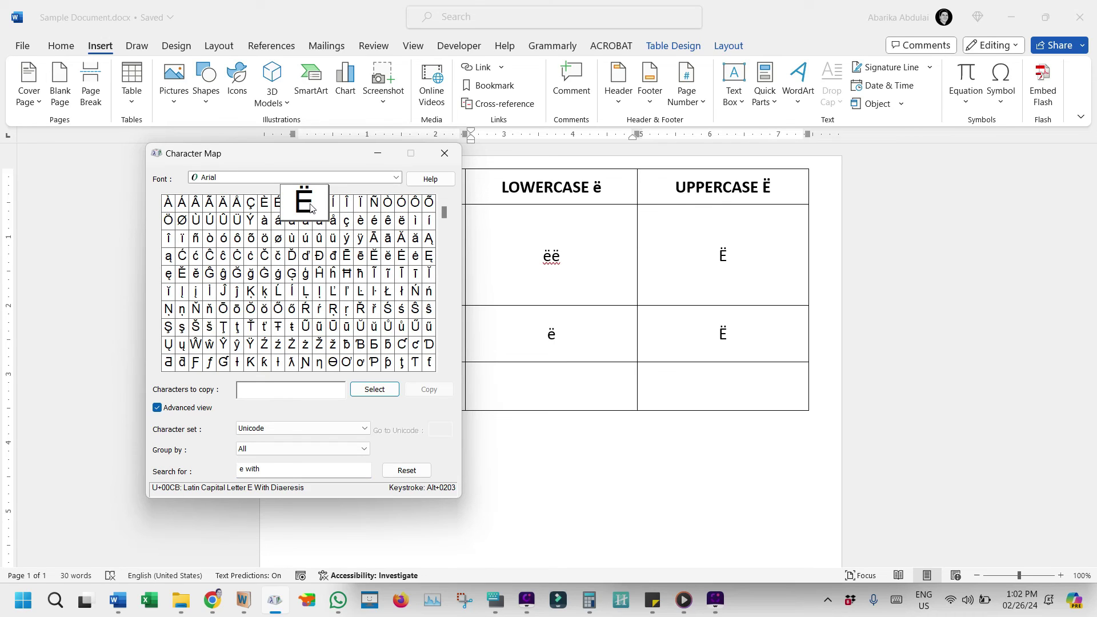
double_click(399, 222)
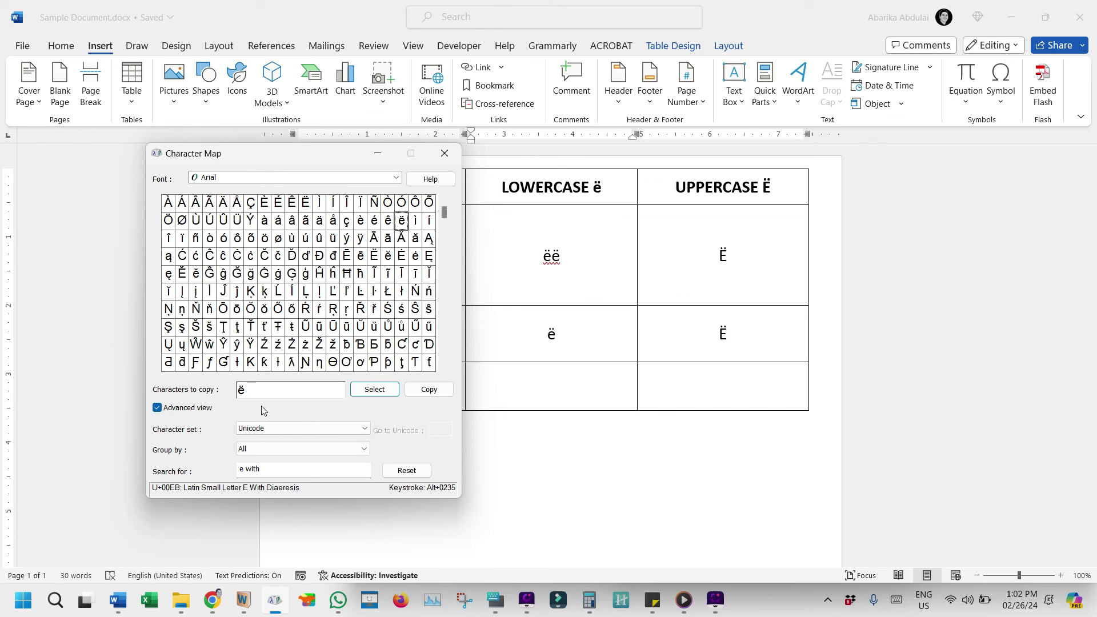
left_click(429, 393)
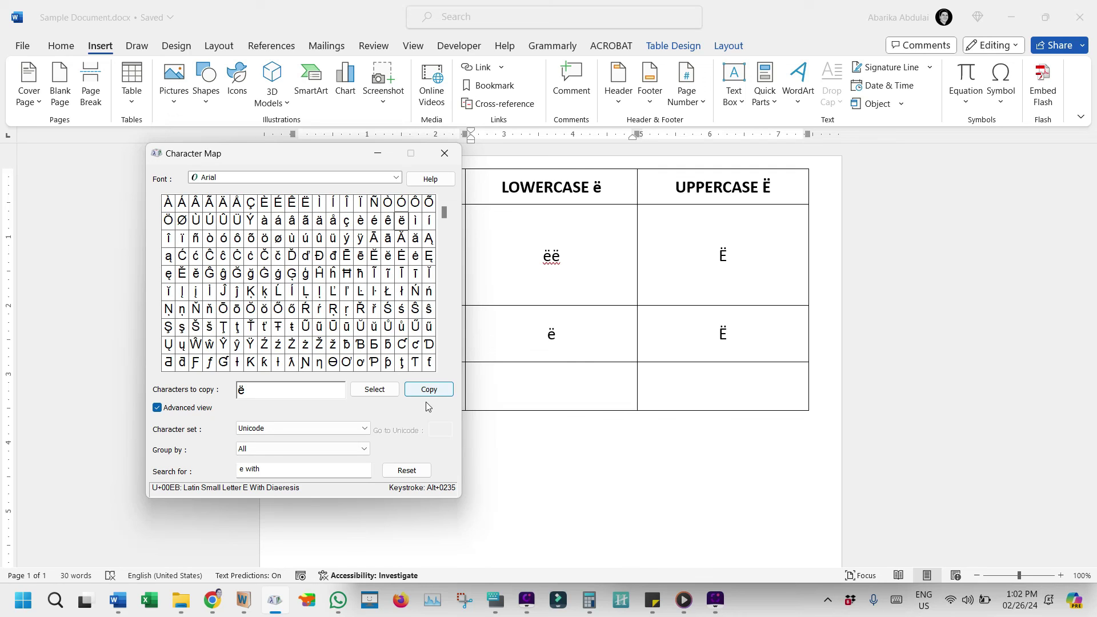
Step: Return to Word by placing the cursor in the Character Map row's lowercase cell
left_click(561, 384)
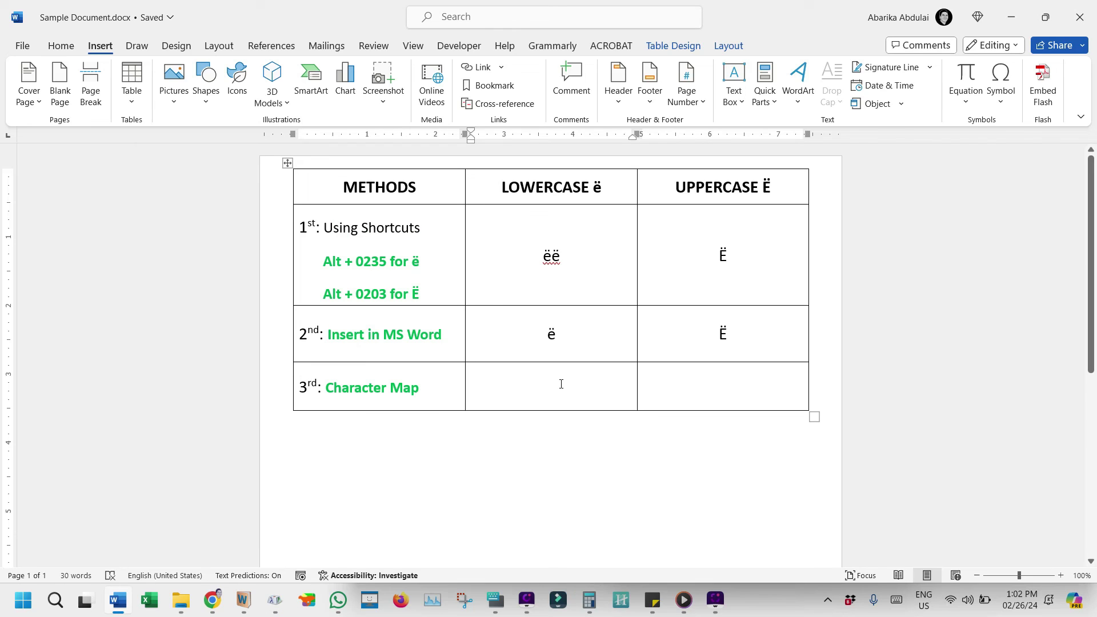